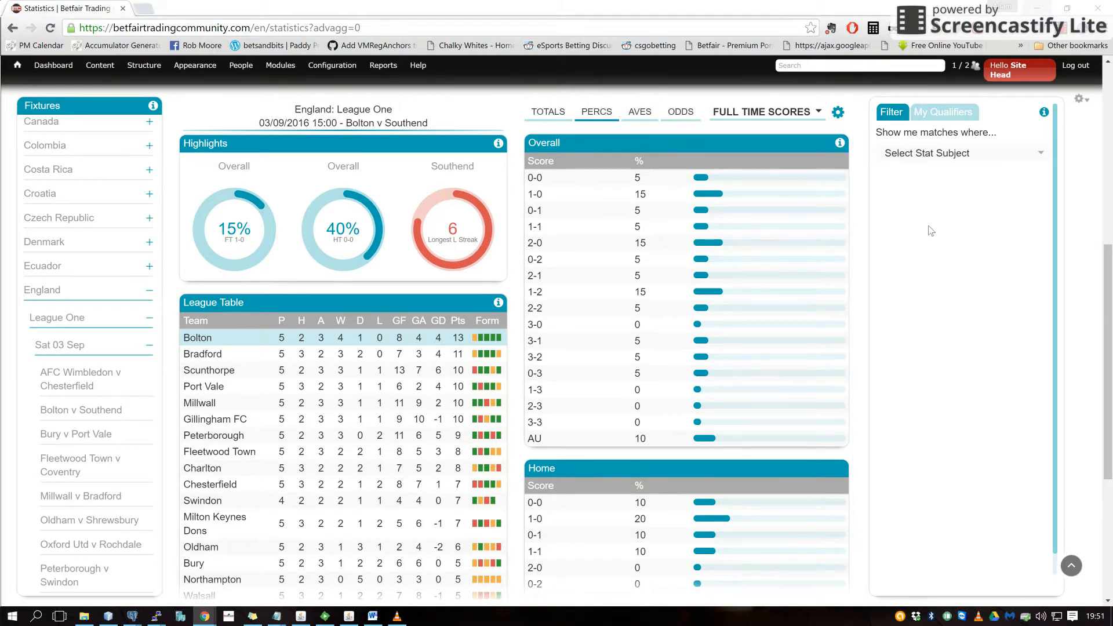
# - Choose the Overall Percentage stat FT Under 3.5 as the subject of the first match filter criterion
pyautogui.click(948, 161)
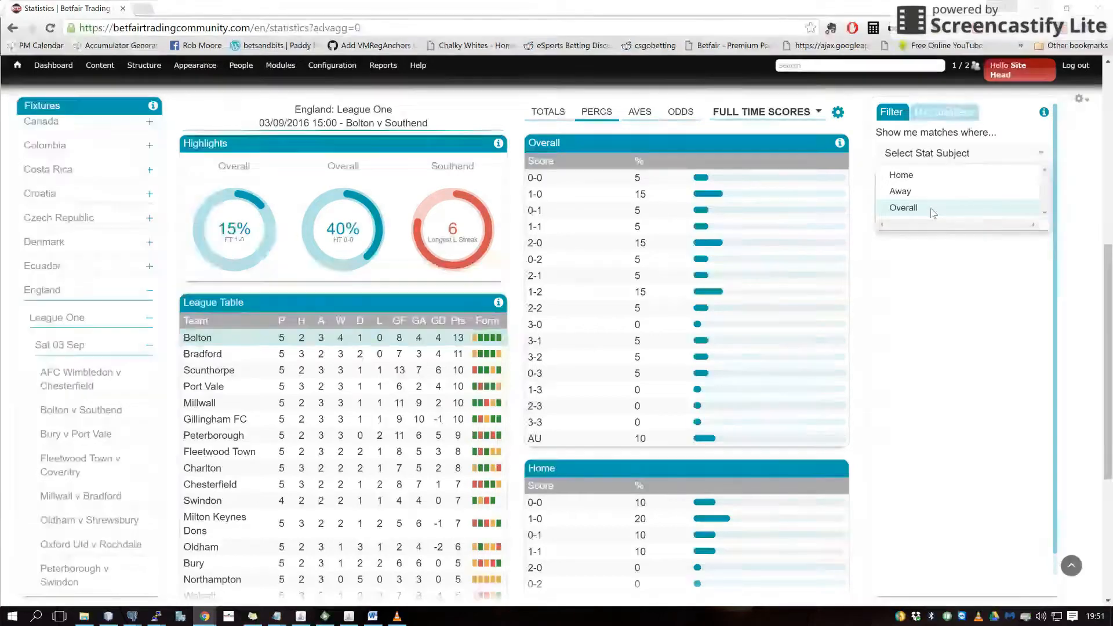
pyautogui.click(932, 210)
pyautogui.click(930, 185)
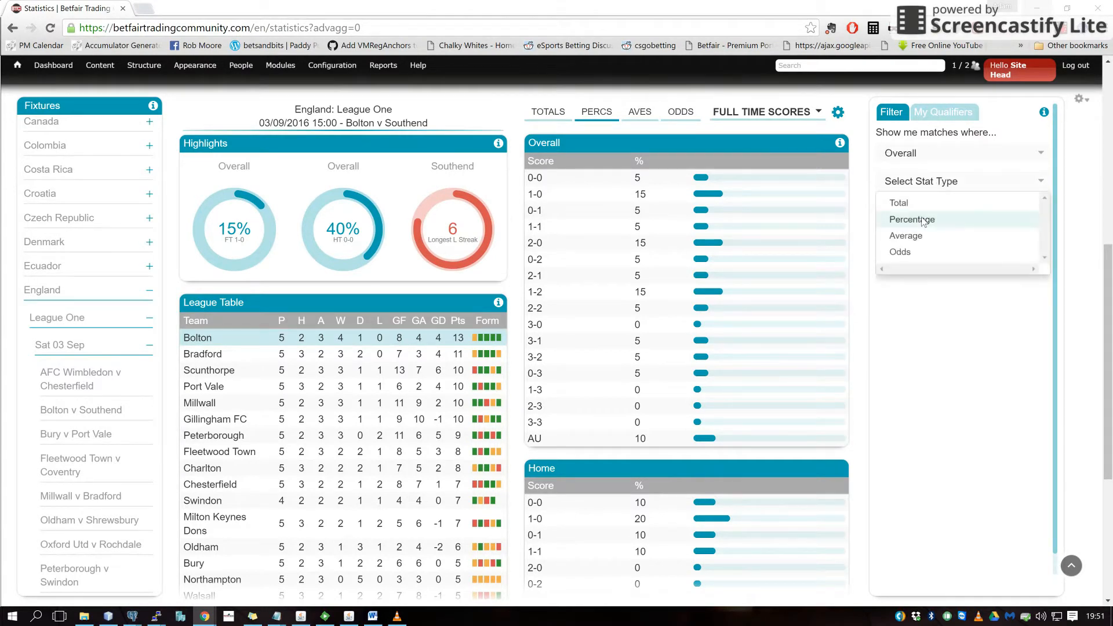
pyautogui.click(923, 216)
pyautogui.click(928, 215)
pyautogui.click(926, 240)
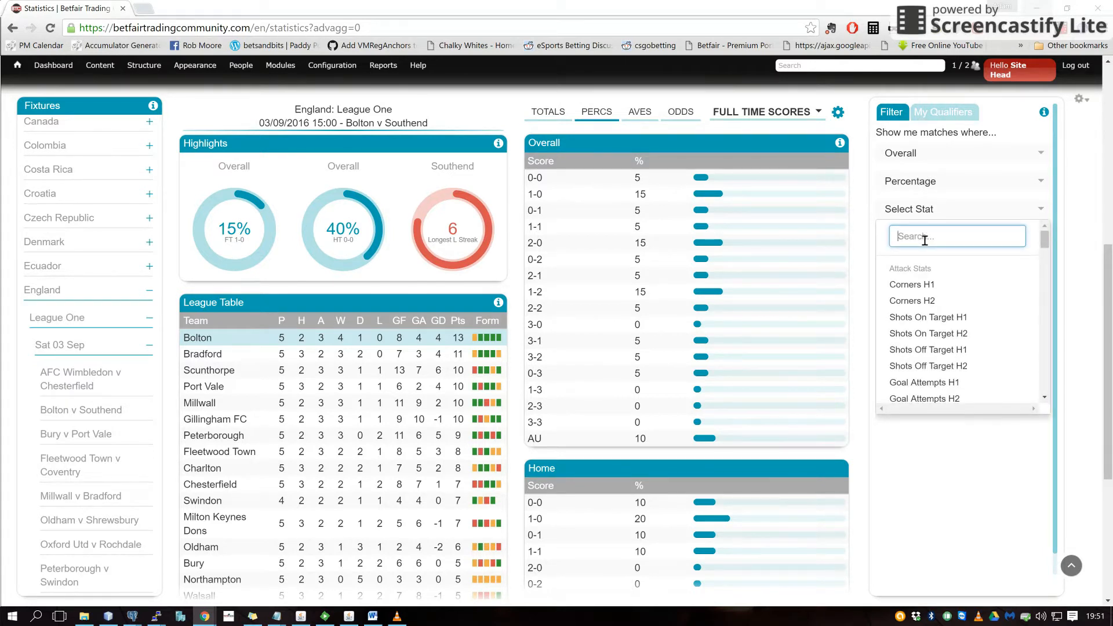
pyautogui.write('3.5')
pyautogui.scroll(-3, 928, 325)
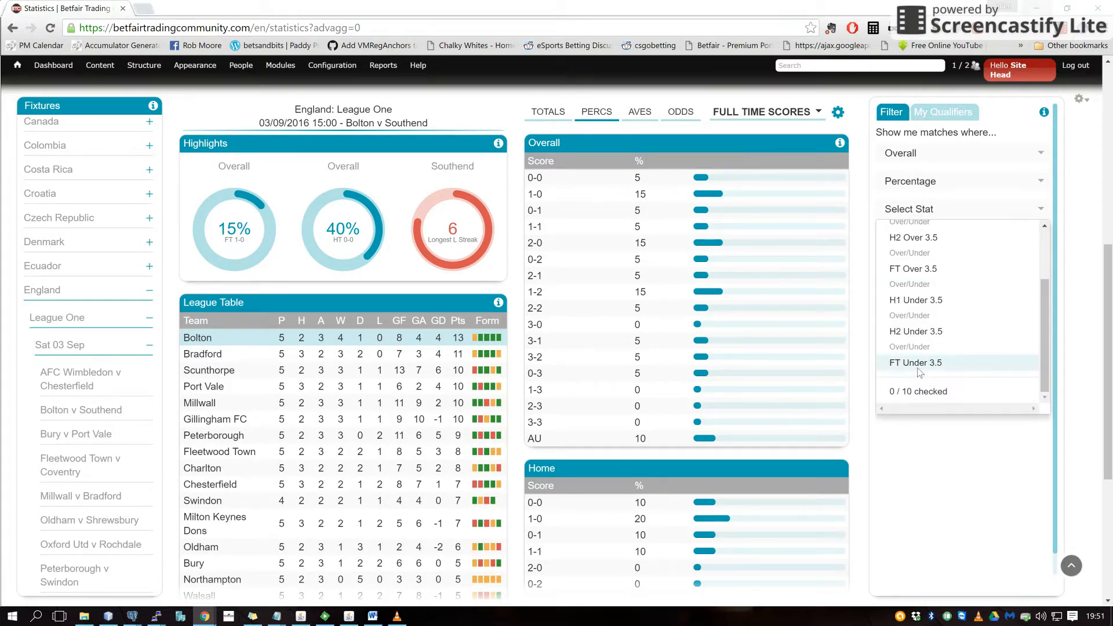
pyautogui.click(918, 365)
pyautogui.click(925, 208)
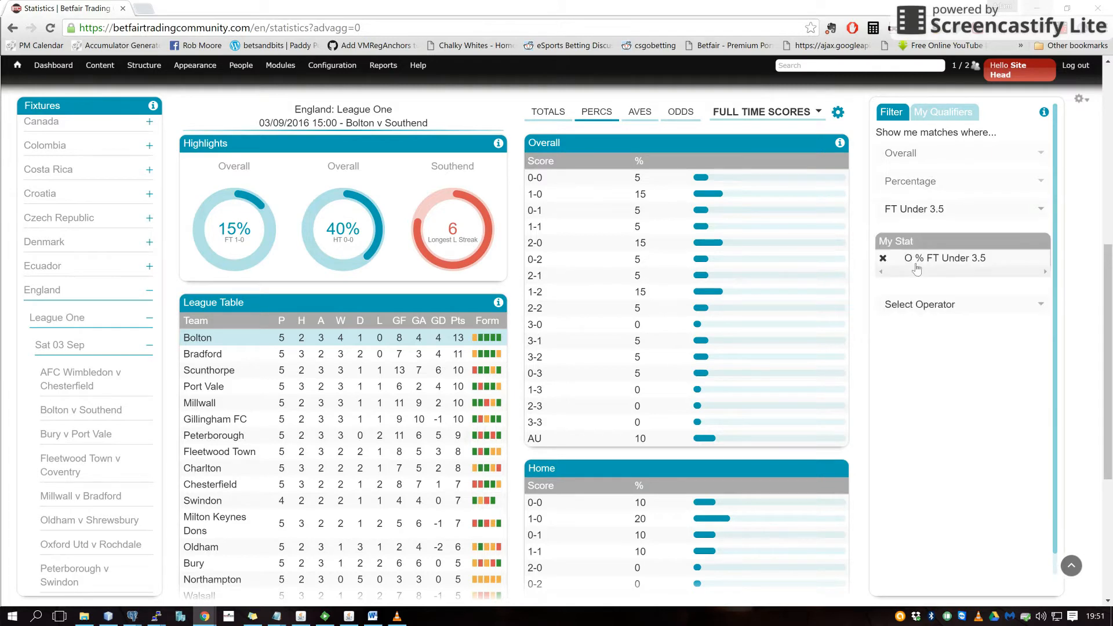
# - Set the FT Under 3.5 condition to greater/equal to 75 and add it to the criteria list
pyautogui.click(911, 314)
pyautogui.click(908, 359)
pyautogui.write('75')
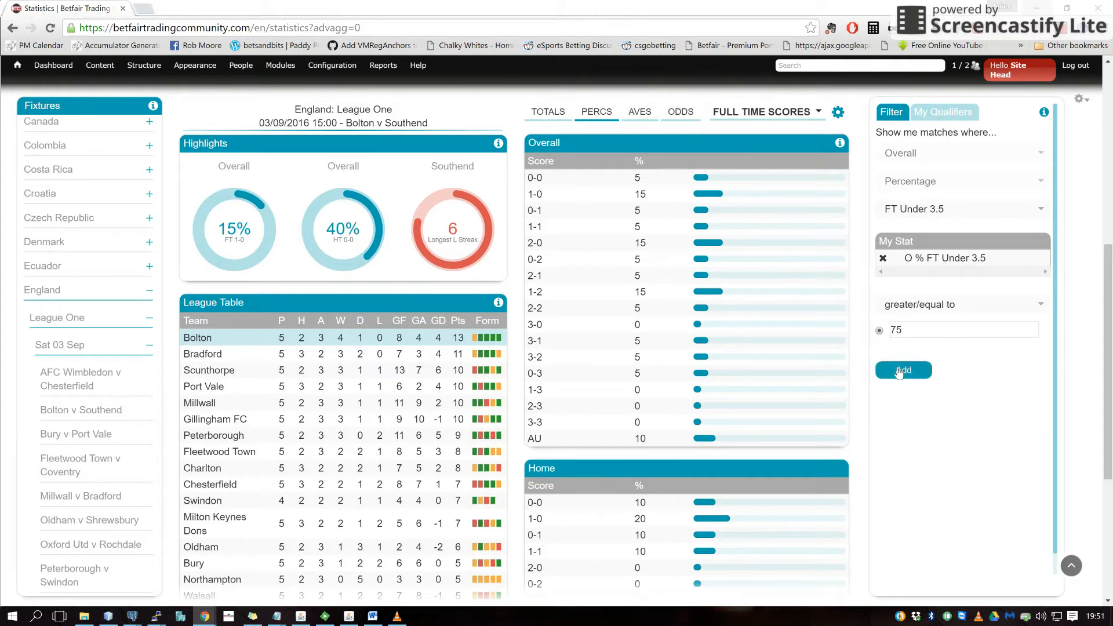
pyautogui.click(899, 371)
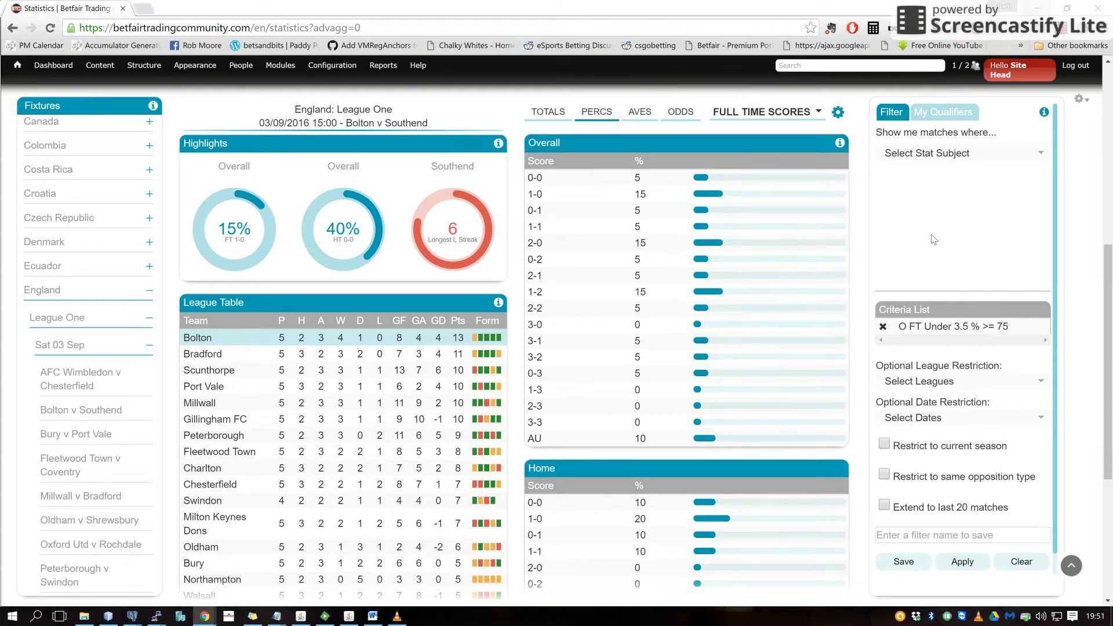
# - Choose the Home Percentage stat League % From Top for the second filter criterion
pyautogui.click(942, 165)
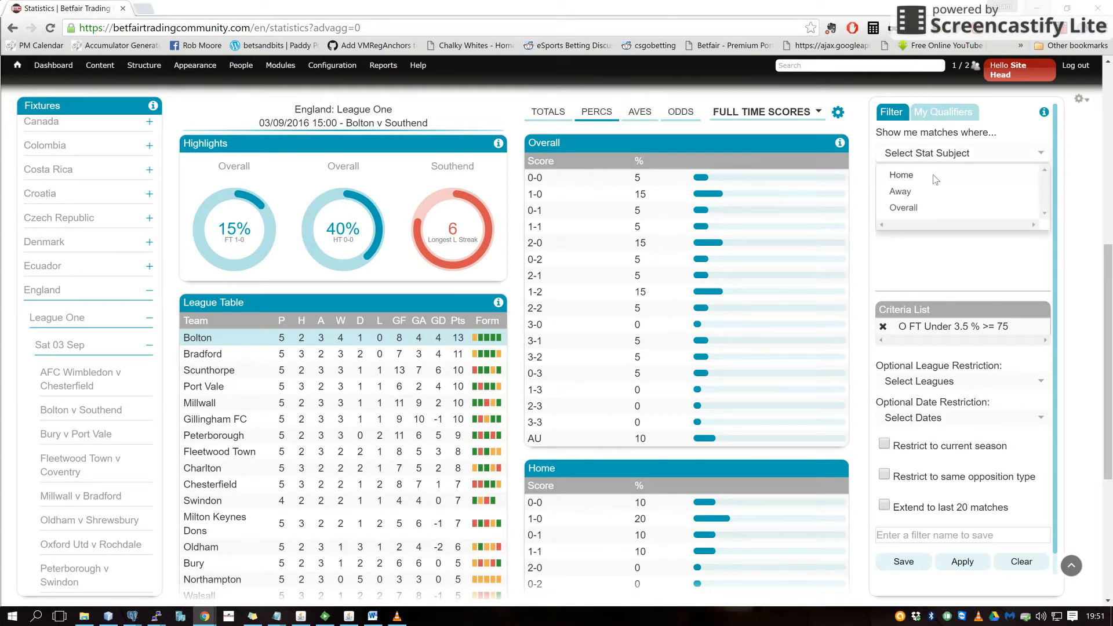
pyautogui.click(916, 174)
pyautogui.click(933, 184)
pyautogui.click(928, 221)
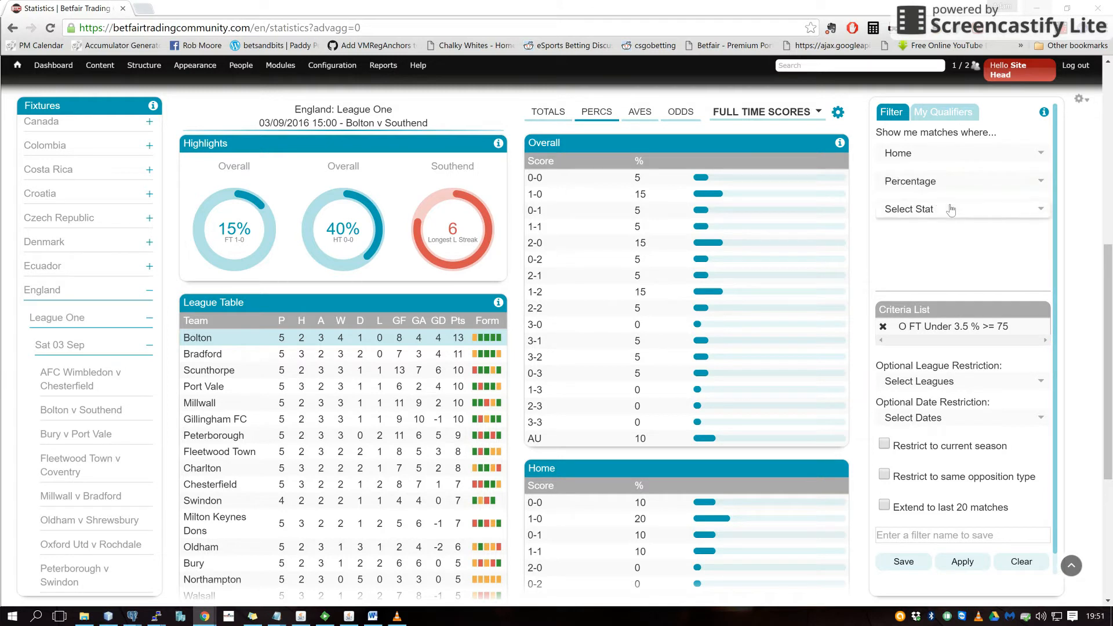
pyautogui.click(985, 214)
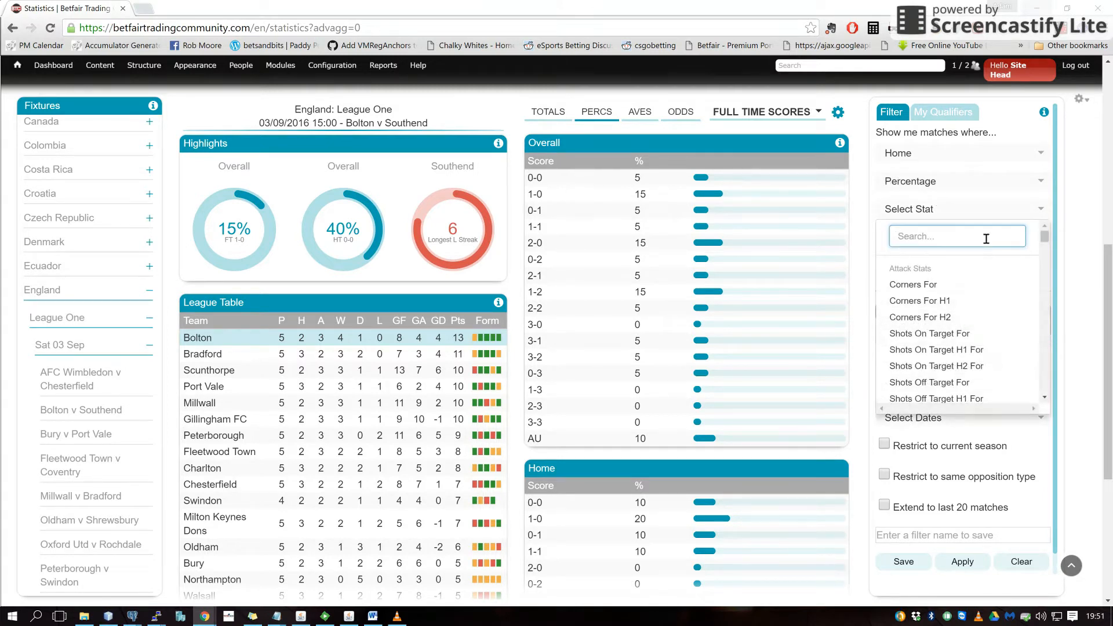
pyautogui.write('posit')
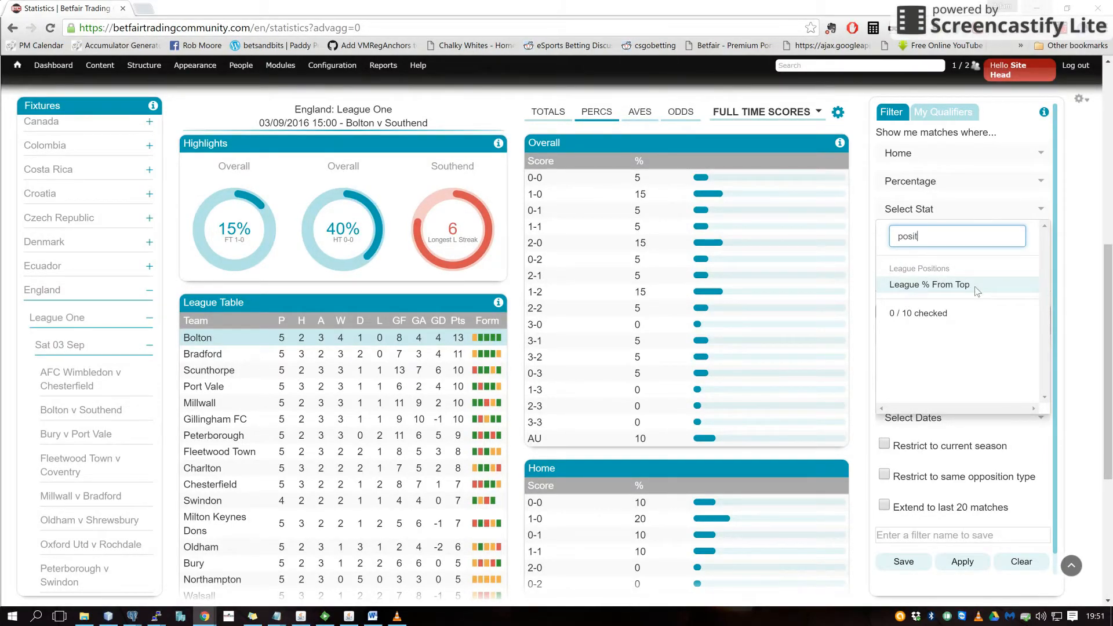
pyautogui.click(951, 284)
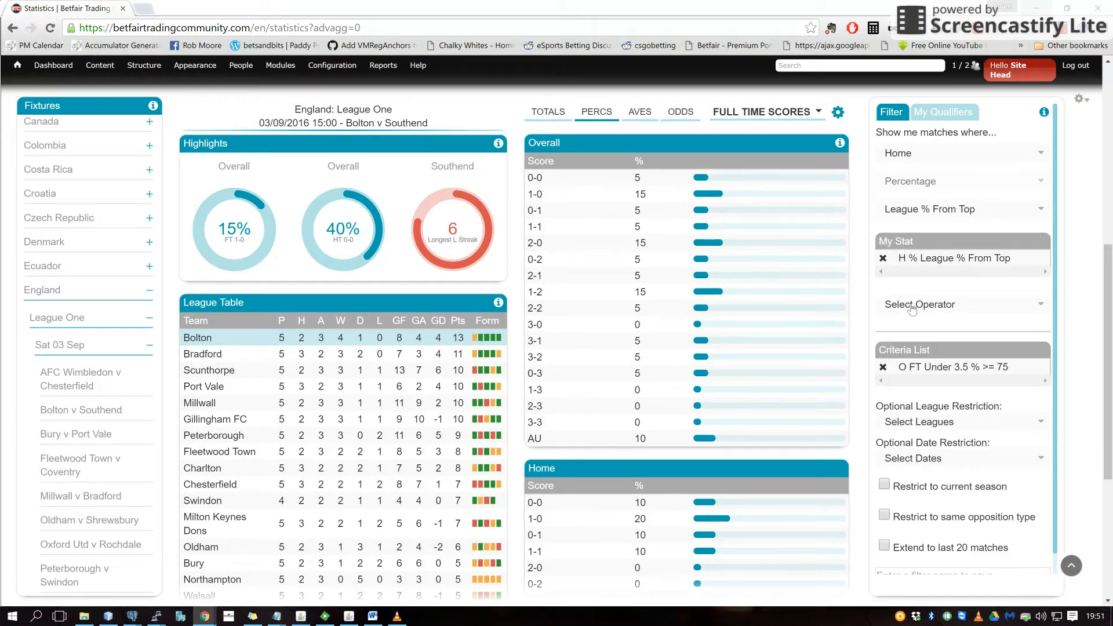
# - Require the home league percentage to be greater/equal to the opposition's percentage minus 15, and add the criterion
pyautogui.click(913, 309)
pyautogui.click(908, 373)
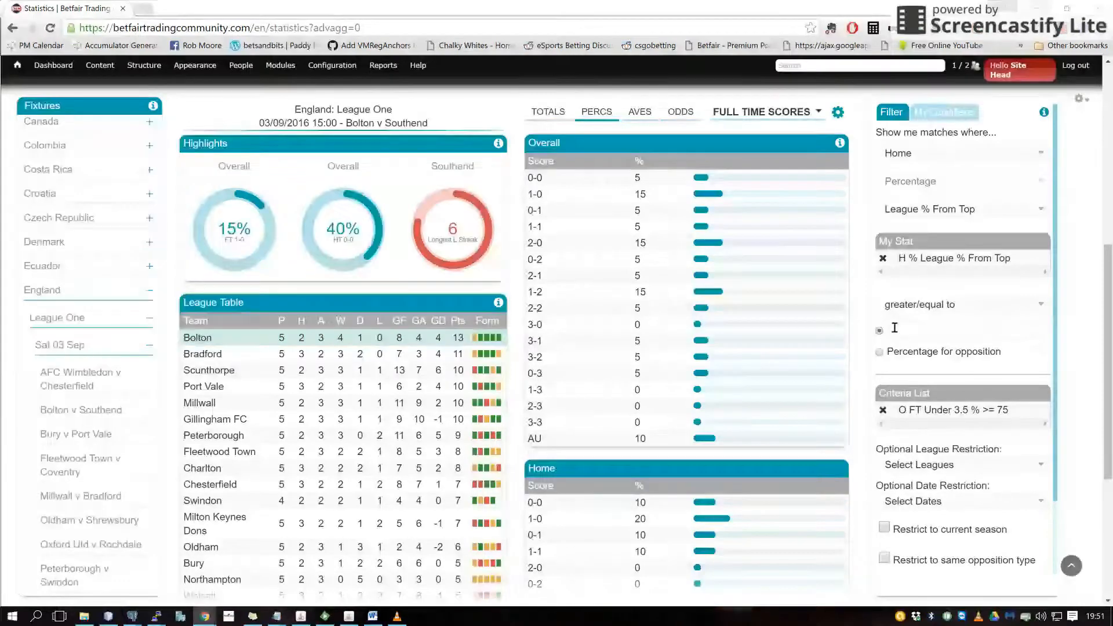
pyautogui.click(910, 353)
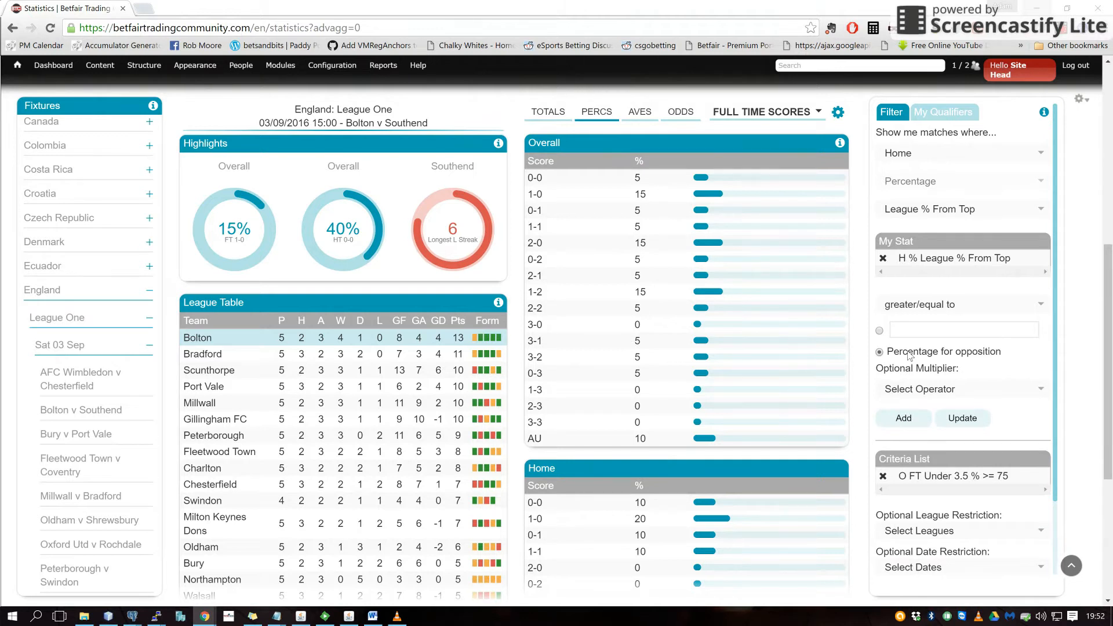
pyautogui.click(989, 388)
pyautogui.click(990, 388)
pyautogui.click(989, 389)
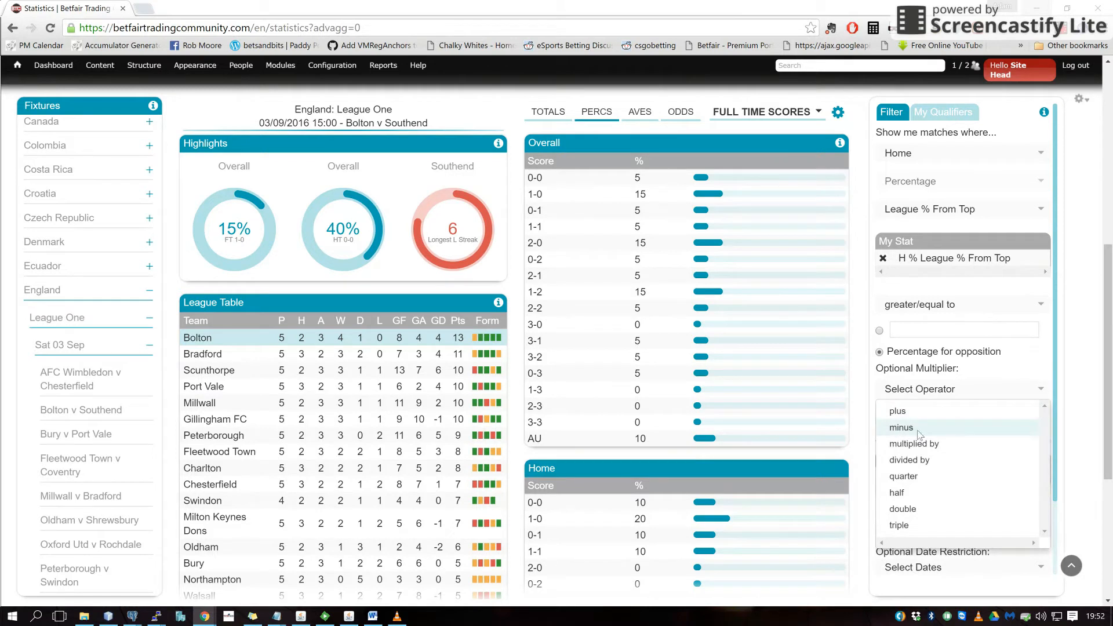
pyautogui.click(907, 432)
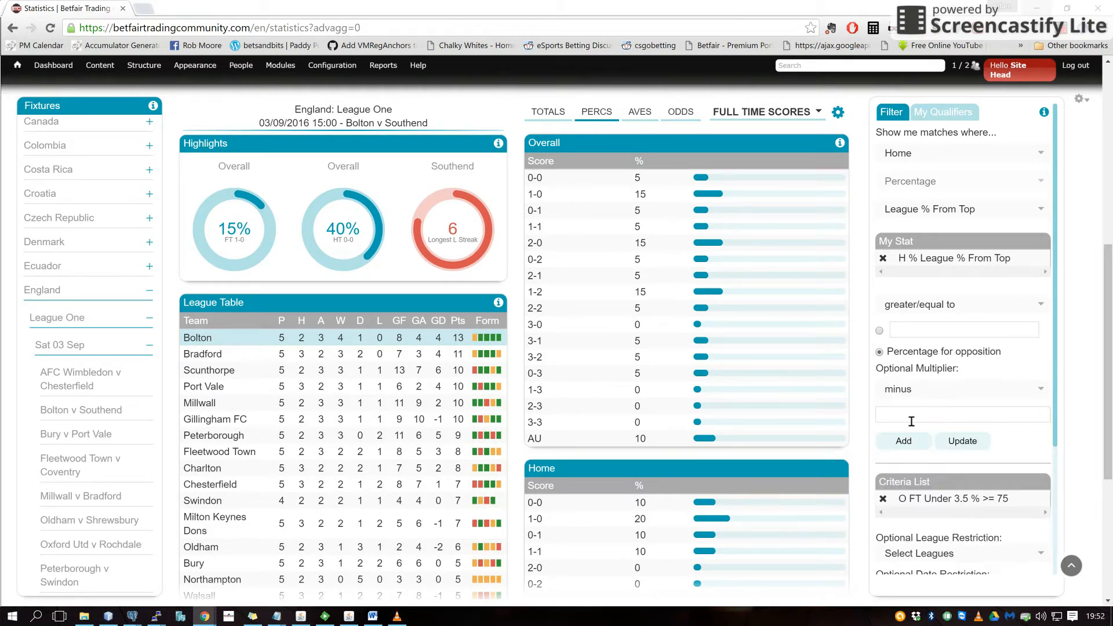
pyautogui.click(912, 418)
pyautogui.write('15')
pyautogui.click(920, 443)
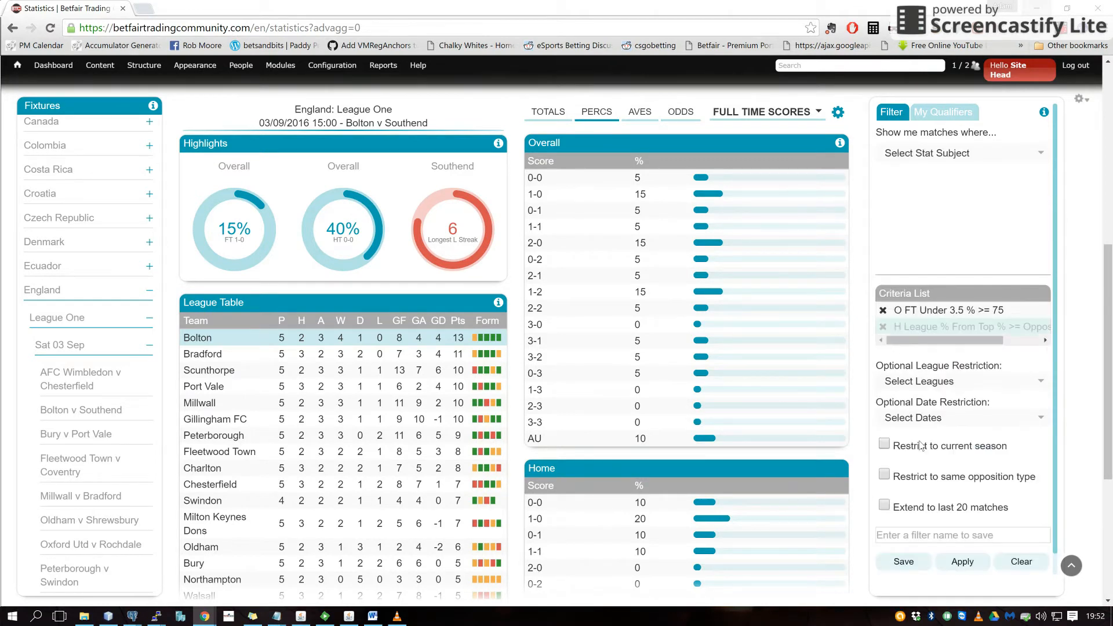
# - Choose the Home Percentage stat League % From Top again for a third filter criterion
pyautogui.click(940, 158)
pyautogui.click(920, 181)
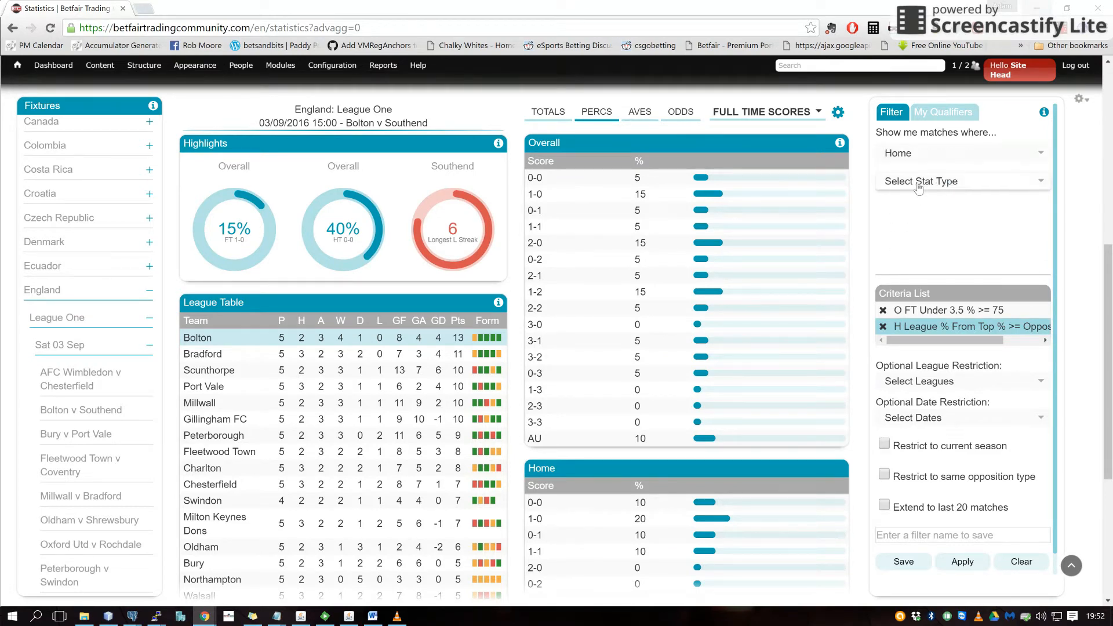
pyautogui.click(919, 182)
pyautogui.click(905, 223)
pyautogui.click(959, 216)
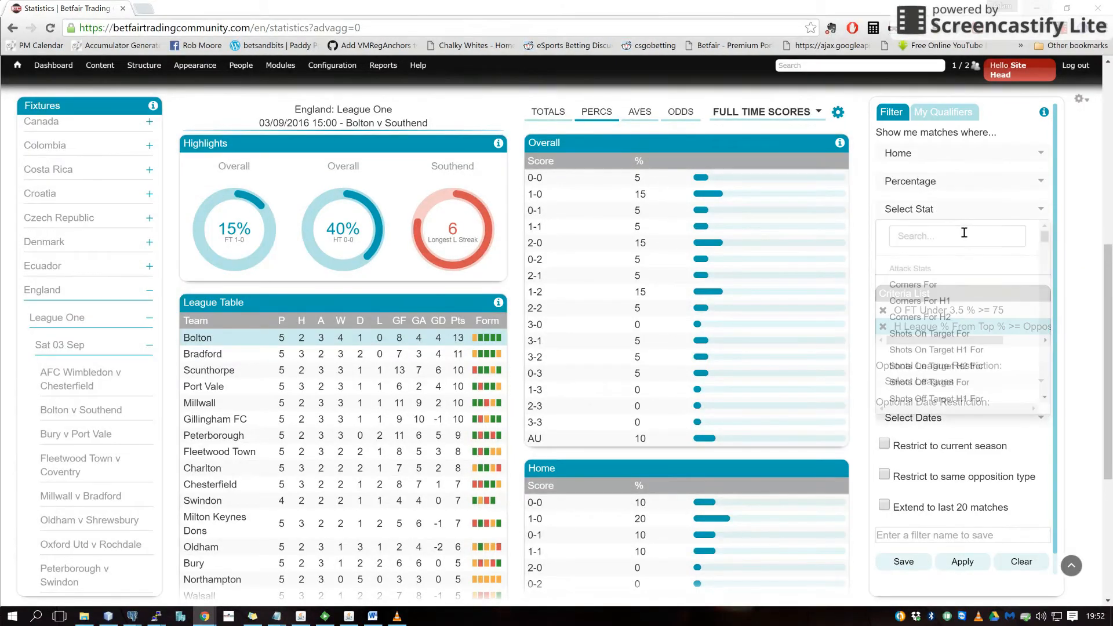
pyautogui.write('posi')
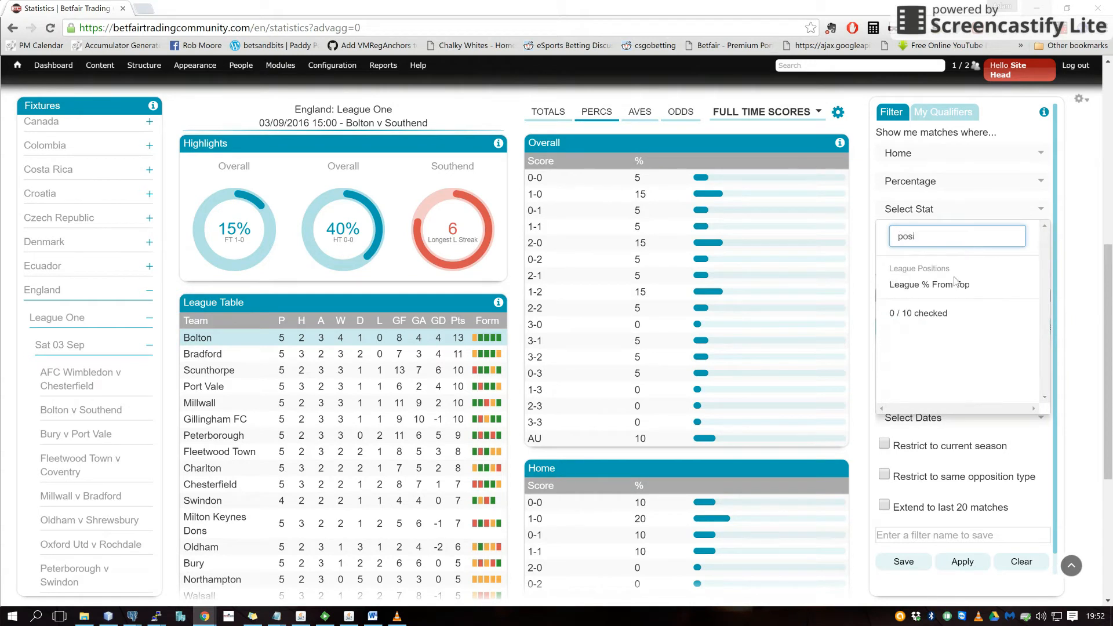
pyautogui.click(930, 284)
# - Require the home league percentage to be less/equal to the opposition's percentage plus 15, and add the criterion
pyautogui.click(915, 301)
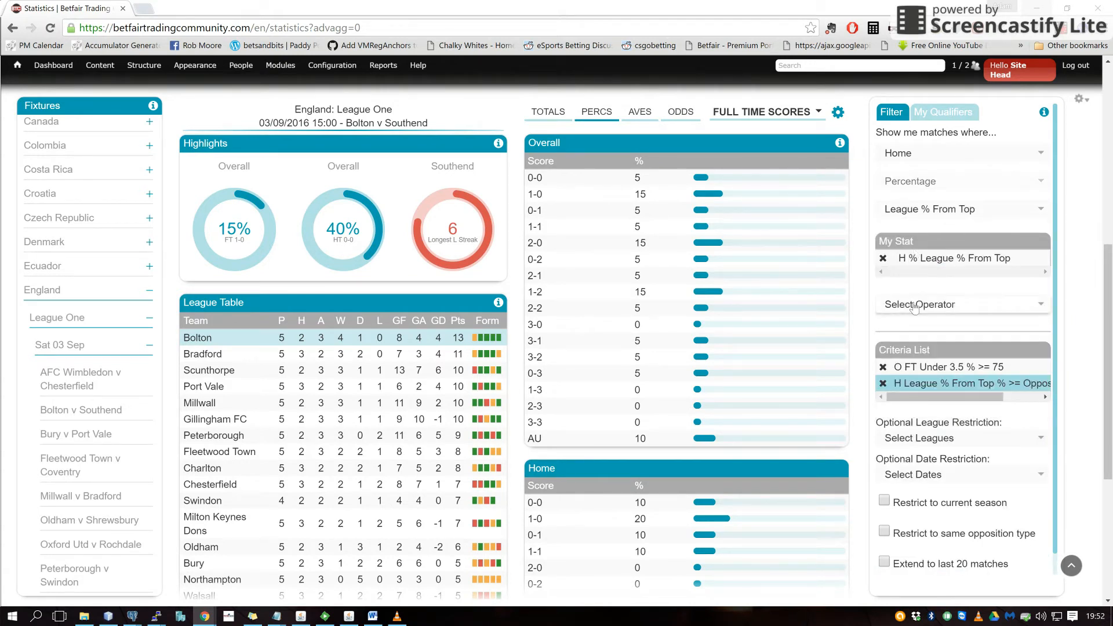
pyautogui.click(907, 392)
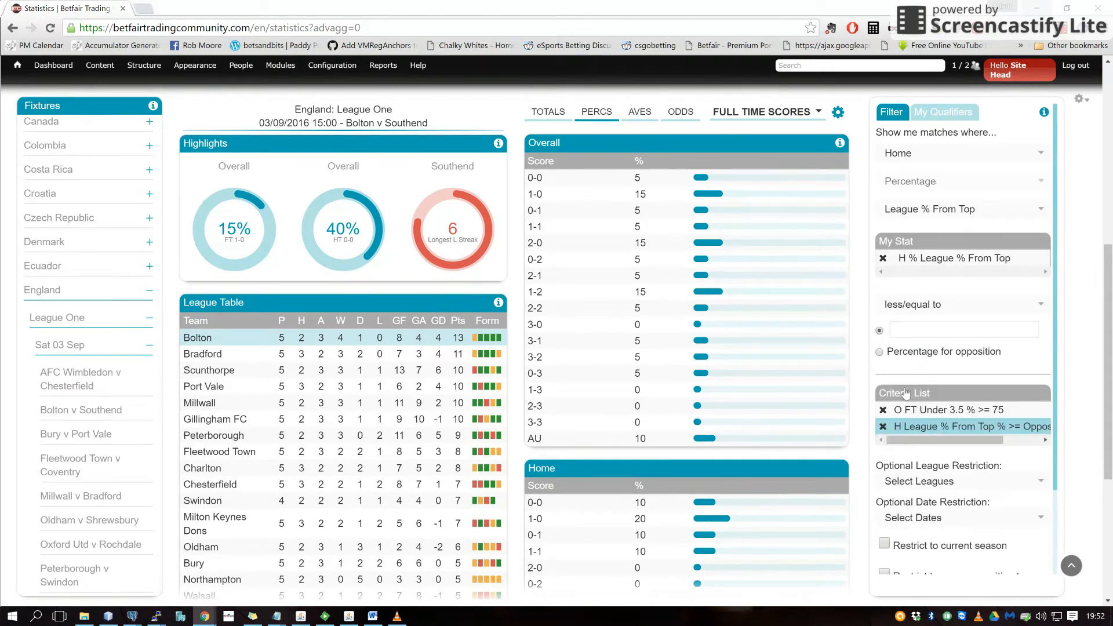
pyautogui.click(911, 353)
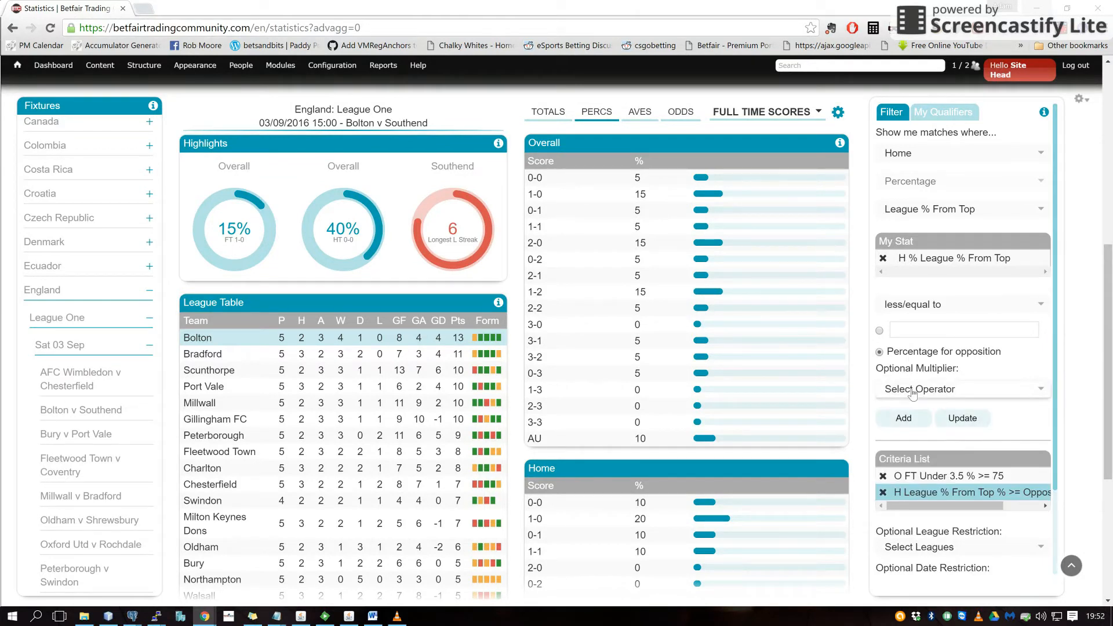
pyautogui.click(910, 392)
pyautogui.click(900, 411)
pyautogui.click(900, 411)
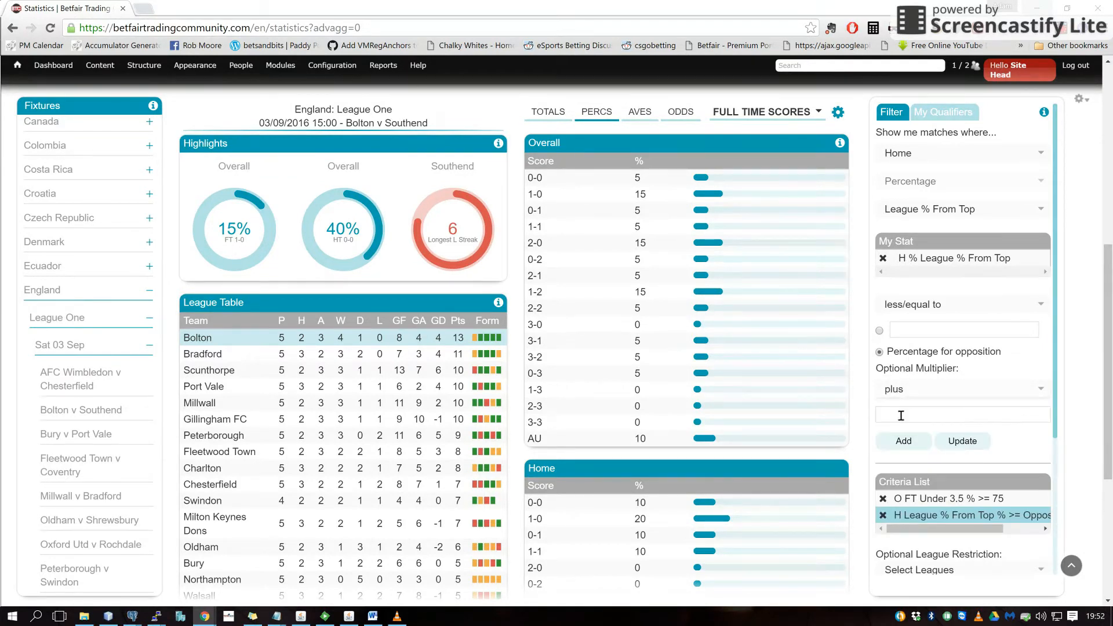
pyautogui.write('15')
pyautogui.click(902, 441)
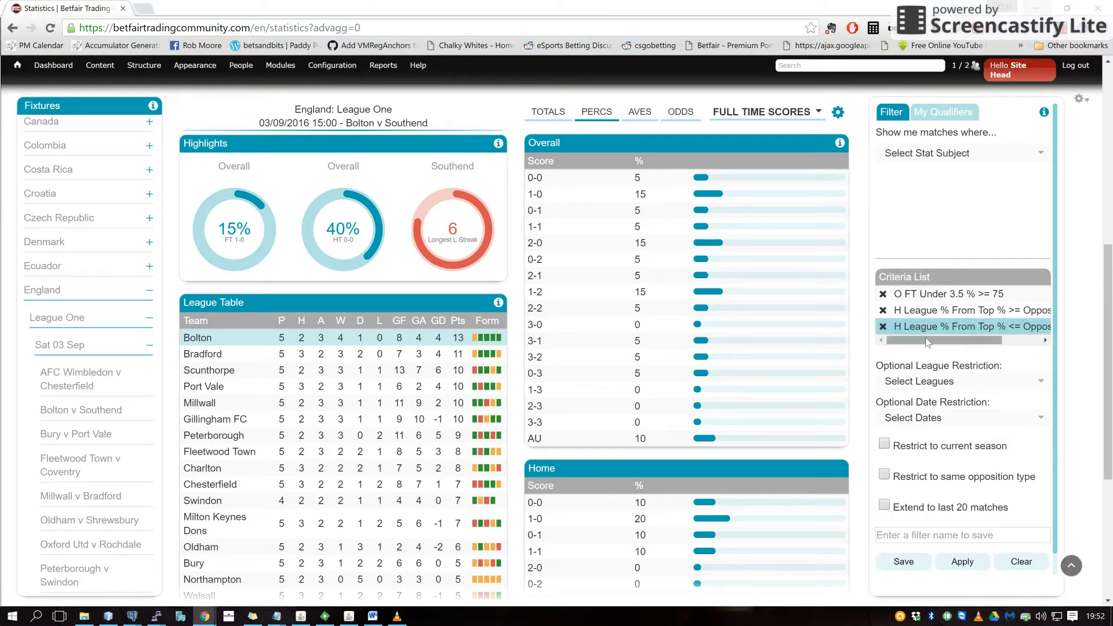
# - Check the full text of the criteria, then apply the filter and sort the matching fixtures by Criteria 2 in ascending order
pyautogui.moveTo(930, 343); pyautogui.dragTo(994, 346)
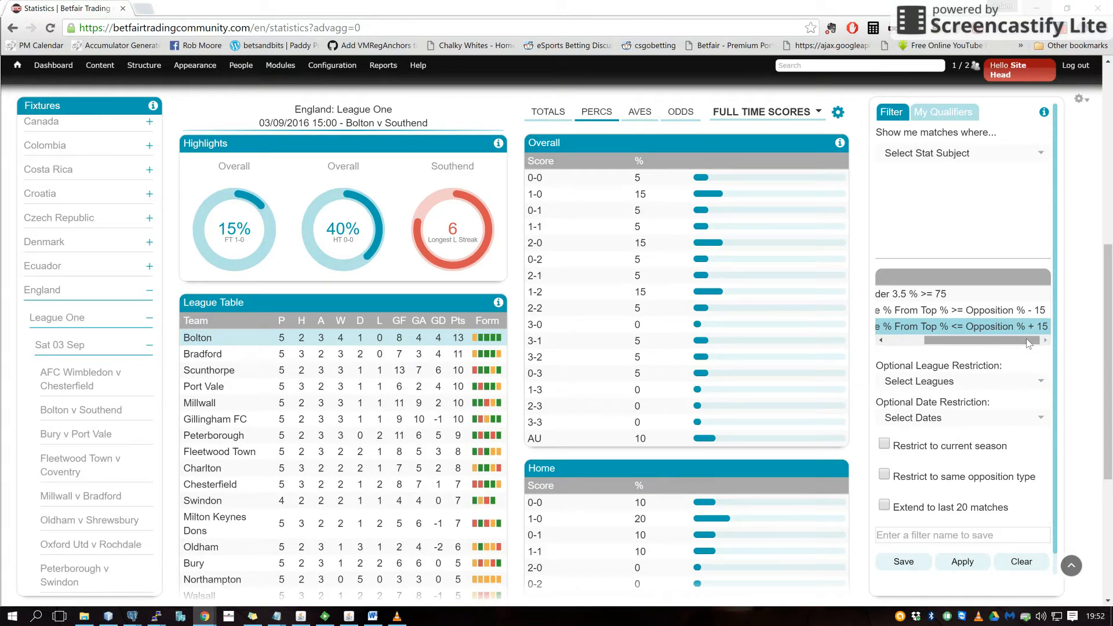
pyautogui.moveTo(1029, 343); pyautogui.dragTo(952, 348)
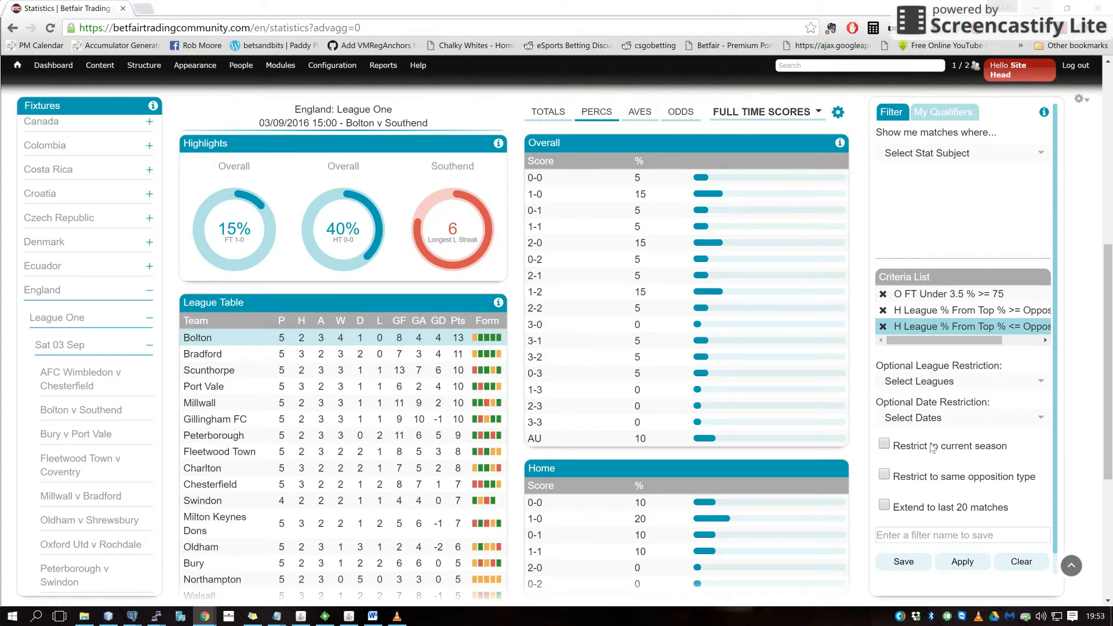
pyautogui.click(958, 567)
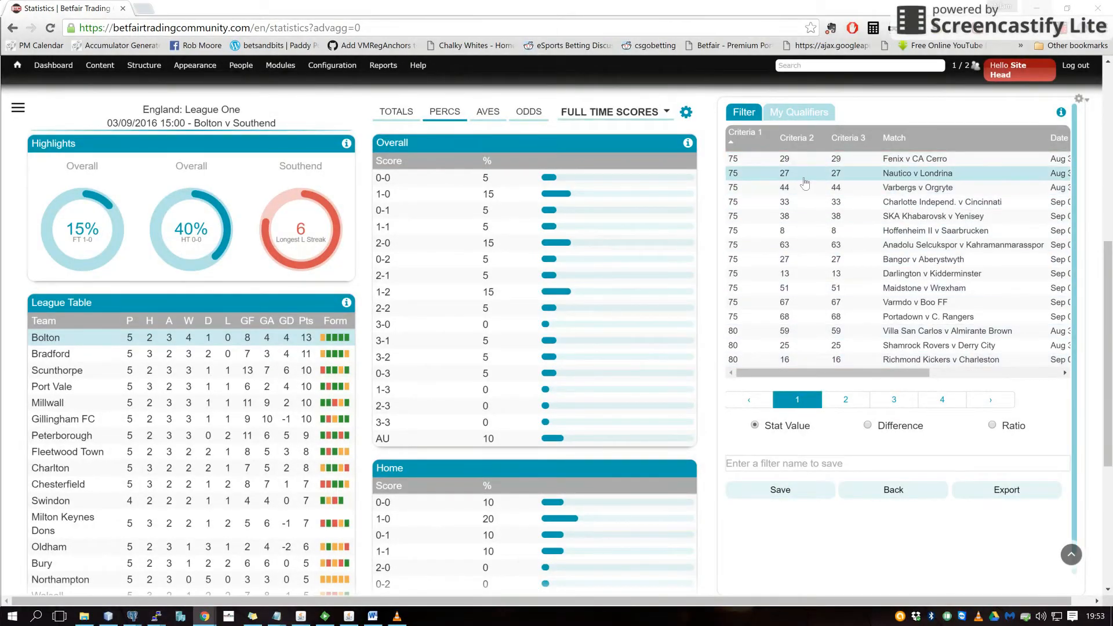
pyautogui.click(797, 134)
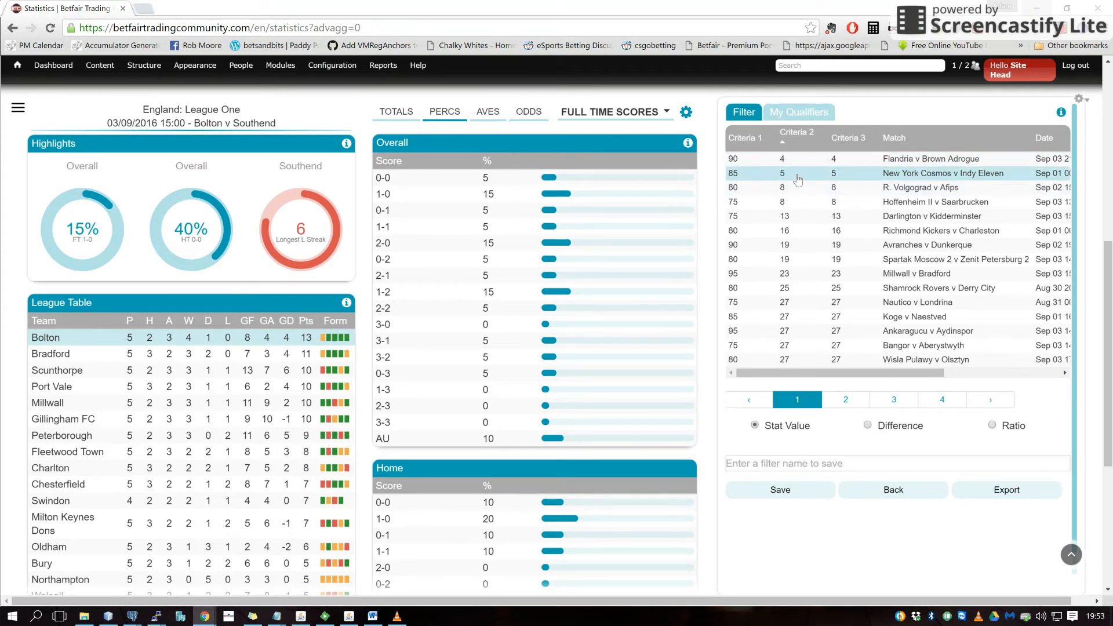
# - Show the criteria results as Difference values and open the statistics for the New York Cosmos v Indy Eleven match
pyautogui.click(897, 430)
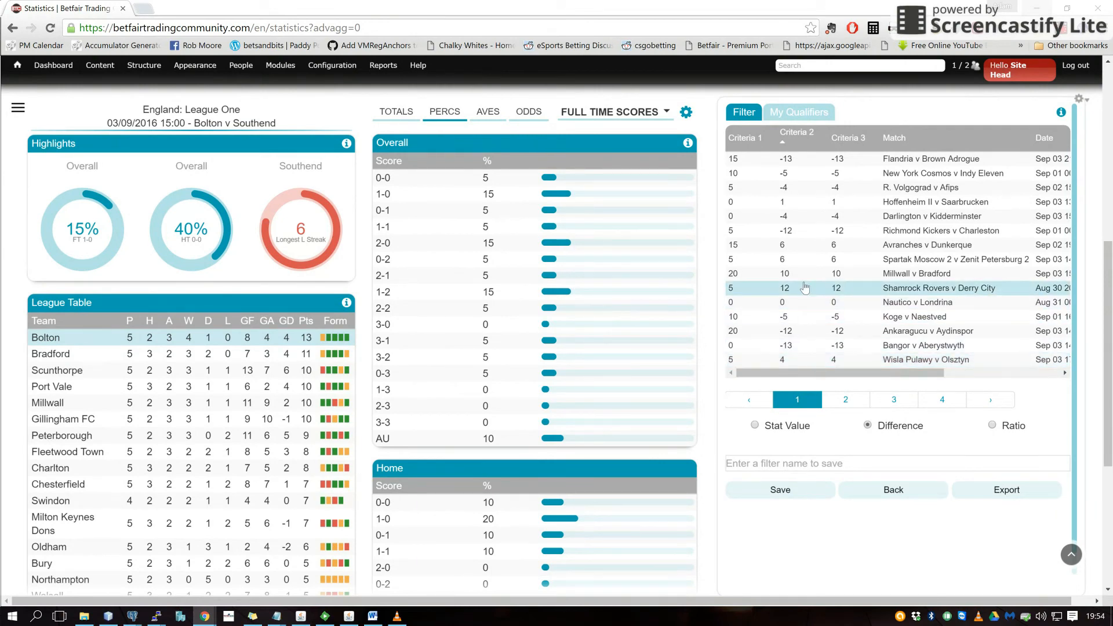
pyautogui.click(809, 172)
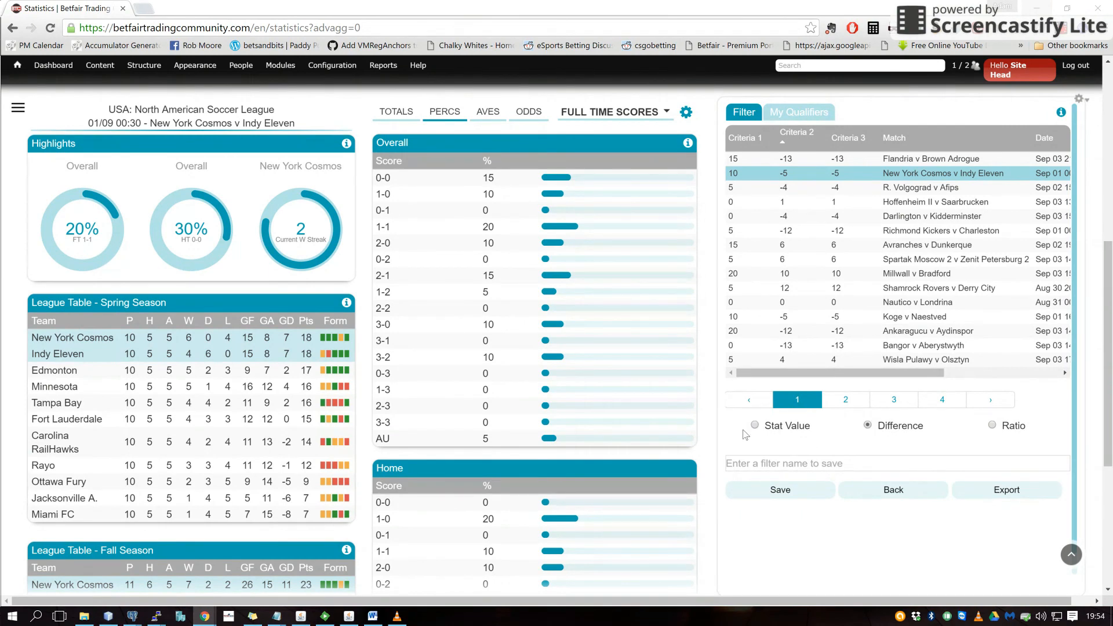
pyautogui.click(790, 428)
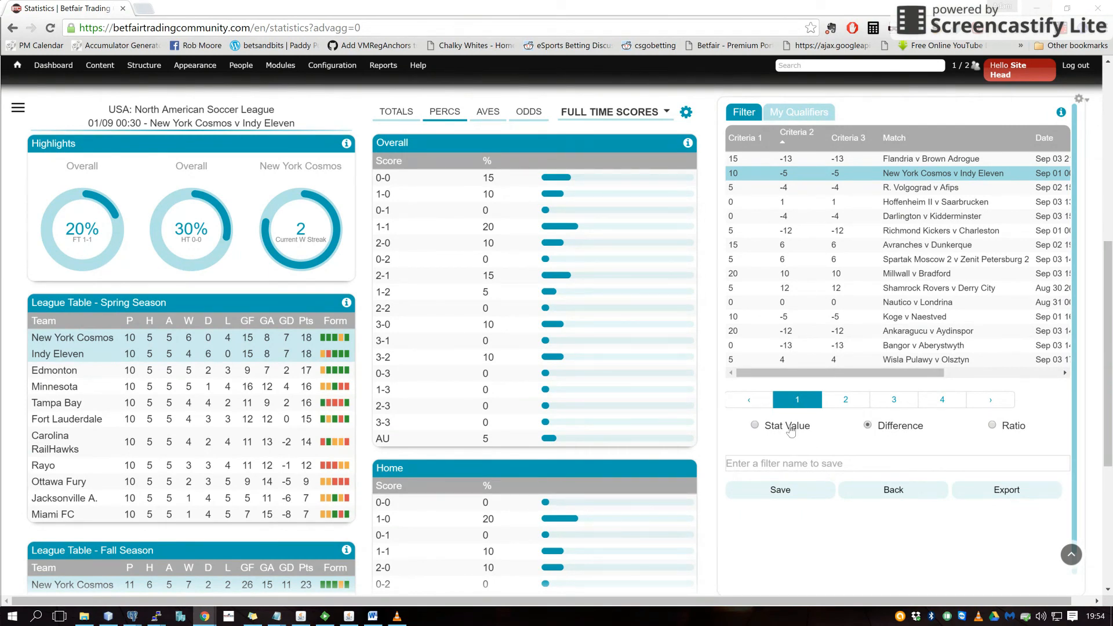
pyautogui.click(898, 431)
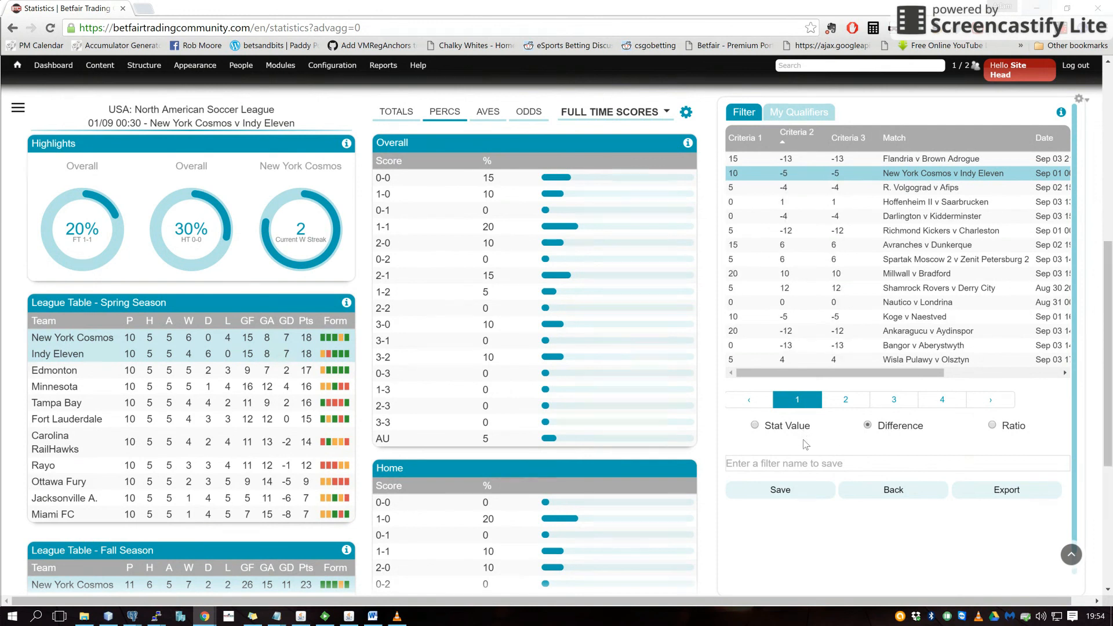